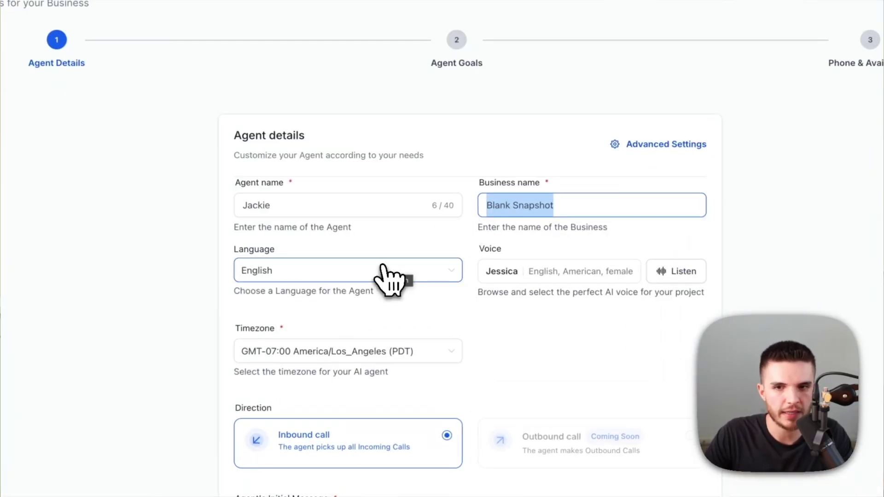
# Step: Review the languages available for the Jackie voice agent
pyautogui.click(383, 270)
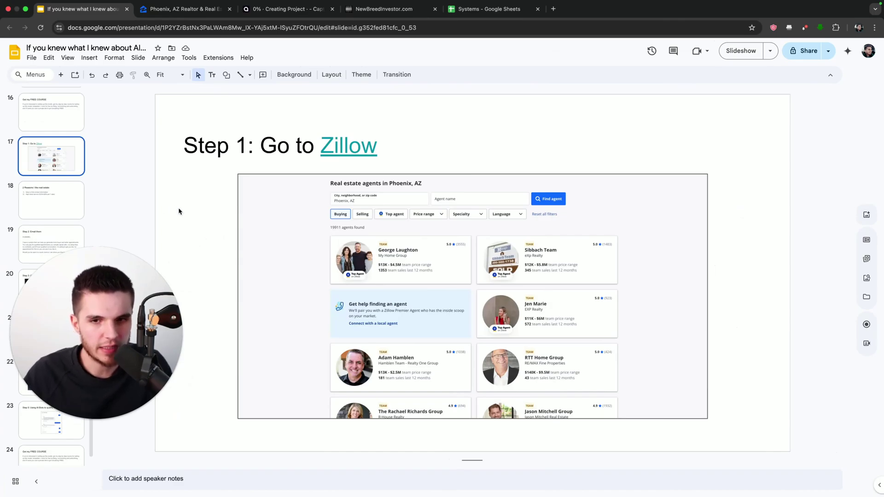
# Step: Switch to Zillow's Phoenix, AZ agent search and browse the 19911 agents found
pyautogui.hotkey('ctrl', 'Tab')
pyautogui.moveTo(317, 58)
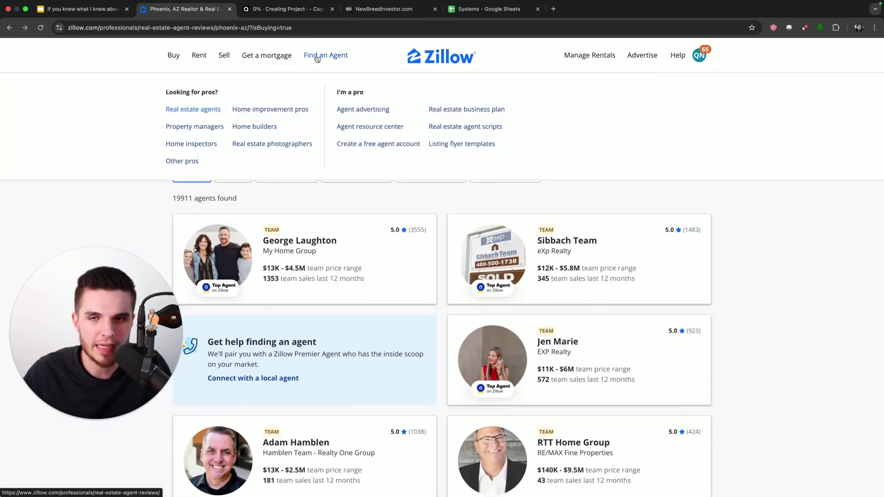
pyautogui.click(227, 152)
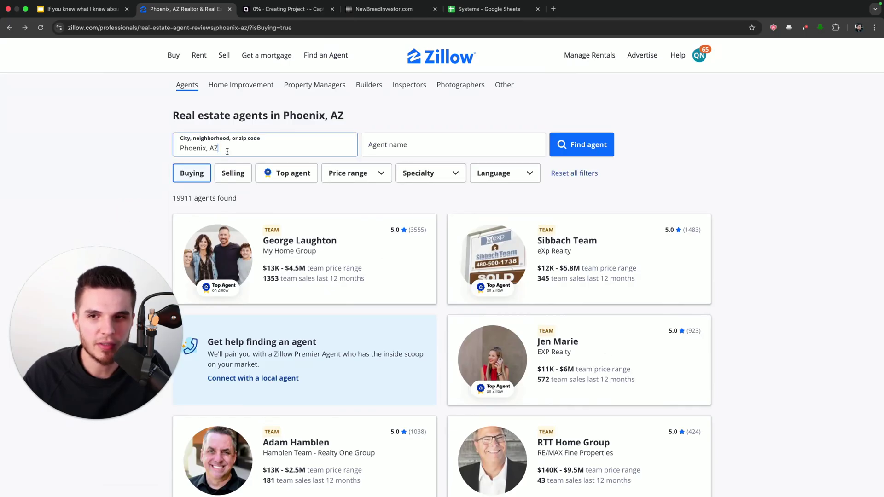
pyautogui.click(145, 154)
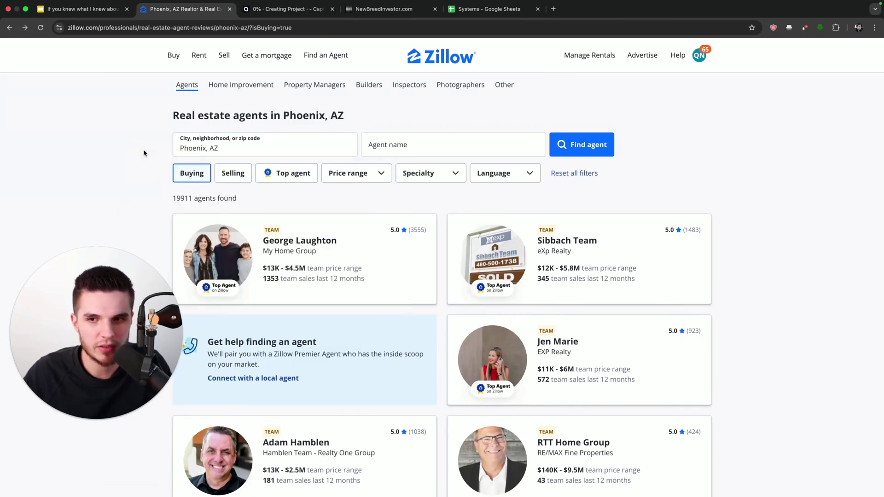
pyautogui.scroll(-3, 144, 153)
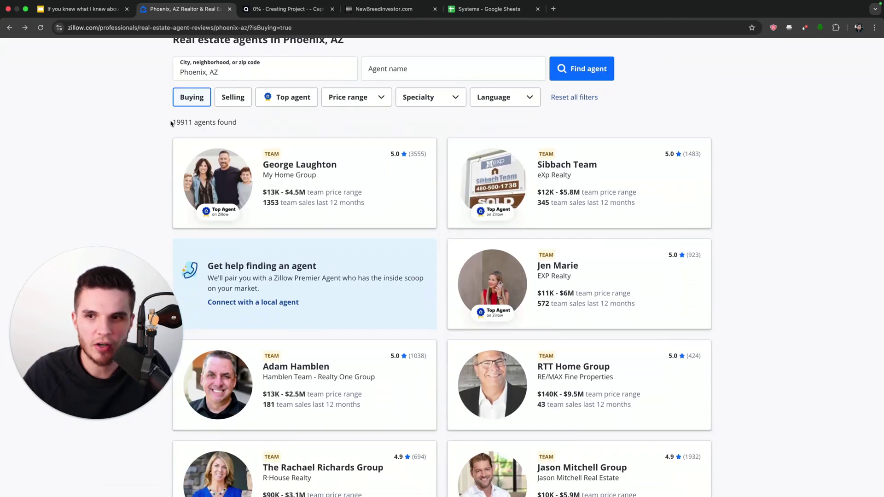
pyautogui.moveTo(171, 124); pyautogui.dragTo(193, 123)
pyautogui.click(147, 143)
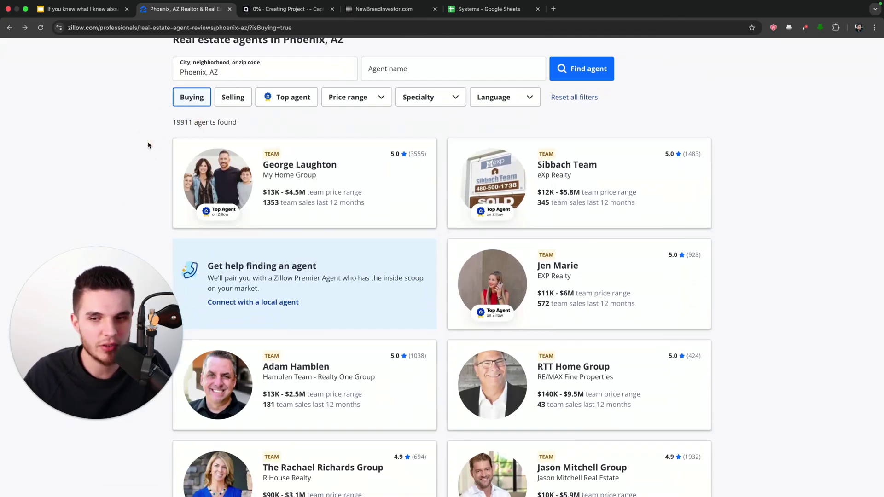
pyautogui.scroll(-10, 148, 145)
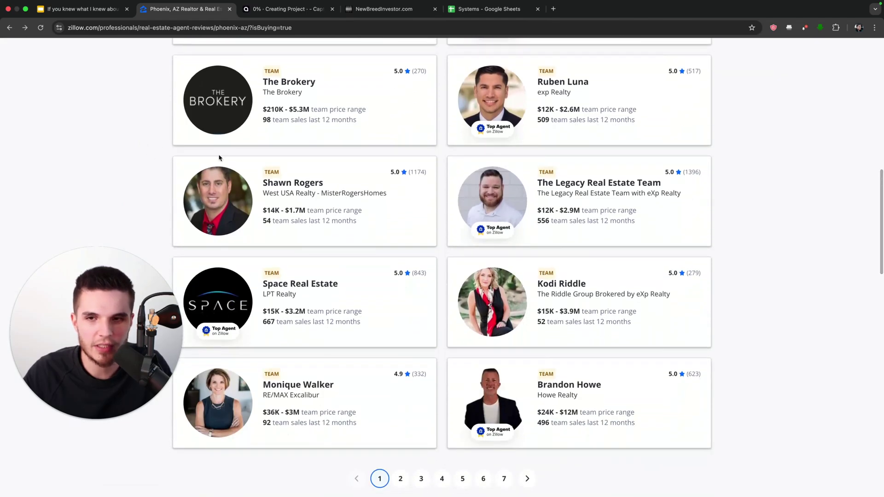
# Step: Open a Chandler agent team's profile, select its email address, and return to the slide deck
pyautogui.click(278, 184)
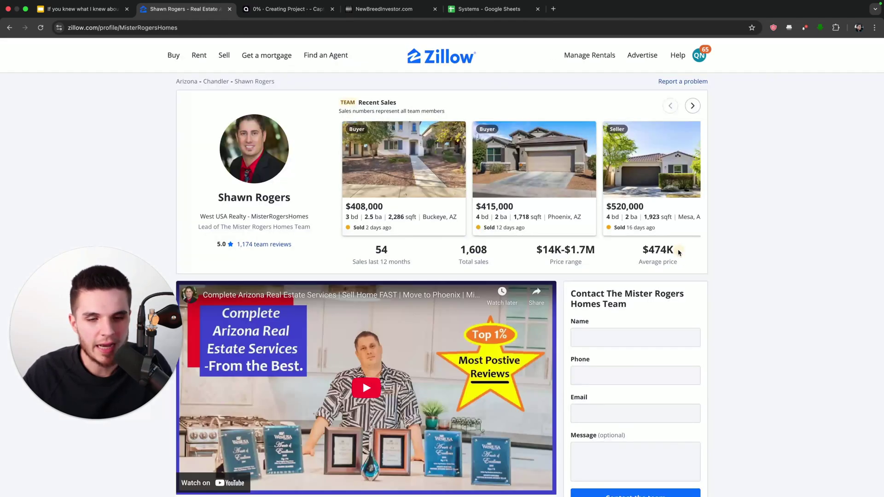
pyautogui.scroll(-15, 679, 253)
pyautogui.scroll(-20, 679, 253)
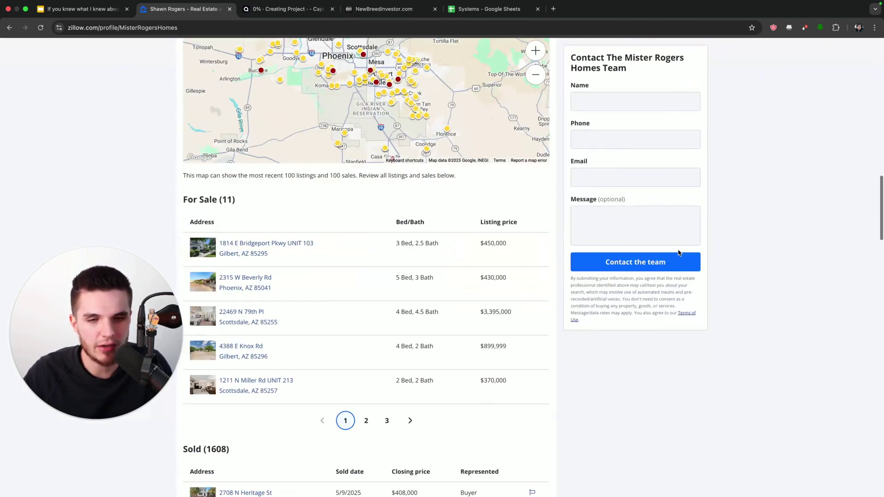
pyautogui.scroll(-10, 678, 253)
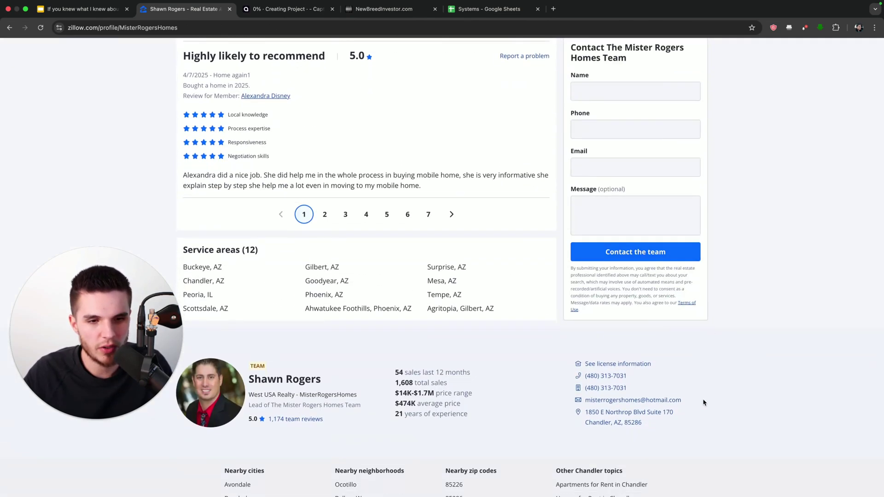
pyautogui.moveTo(586, 400); pyautogui.dragTo(690, 404)
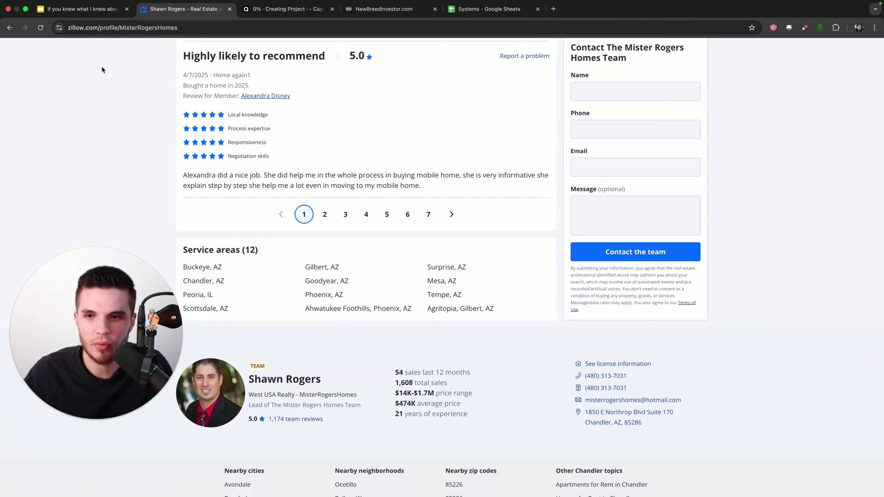
pyautogui.click(85, 9)
# Step: Present the Step 2 email and Step 3 ad video slides, then bring up Captions projects
pyautogui.click(51, 237)
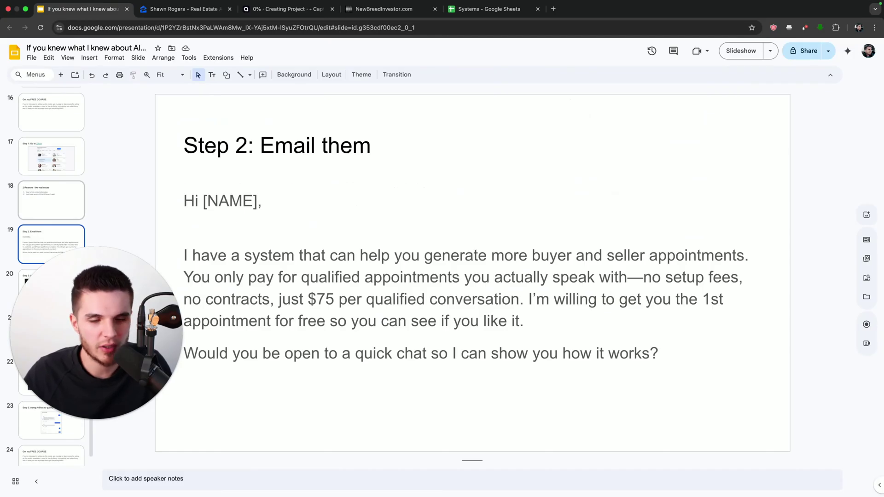
pyautogui.press('Down')
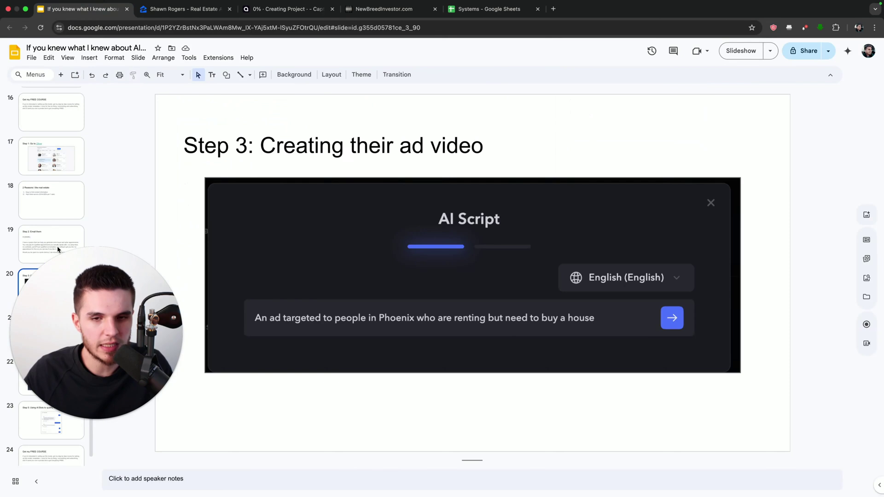
pyautogui.press('super+3')
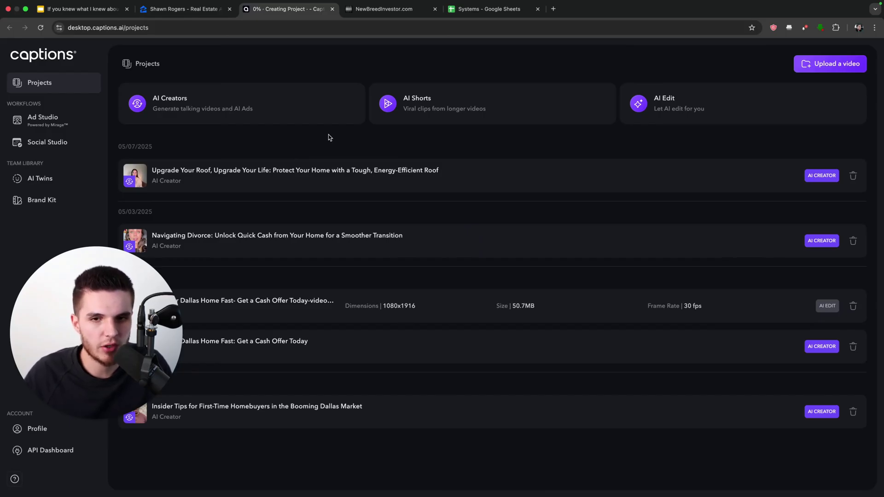
# Step: Generate an AI Creators prompt-to-video script from 'An ad targeted to first time home buyers looking to buy in phoenix arizona'
pyautogui.click(266, 113)
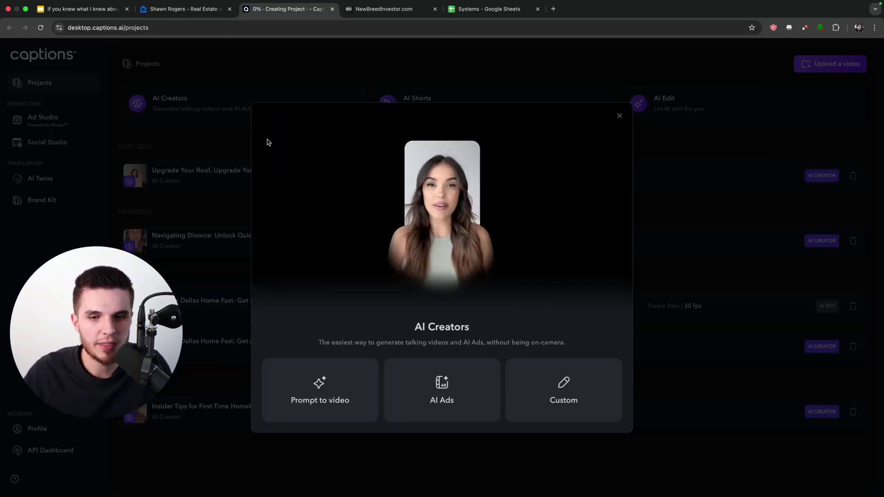
pyautogui.click(301, 376)
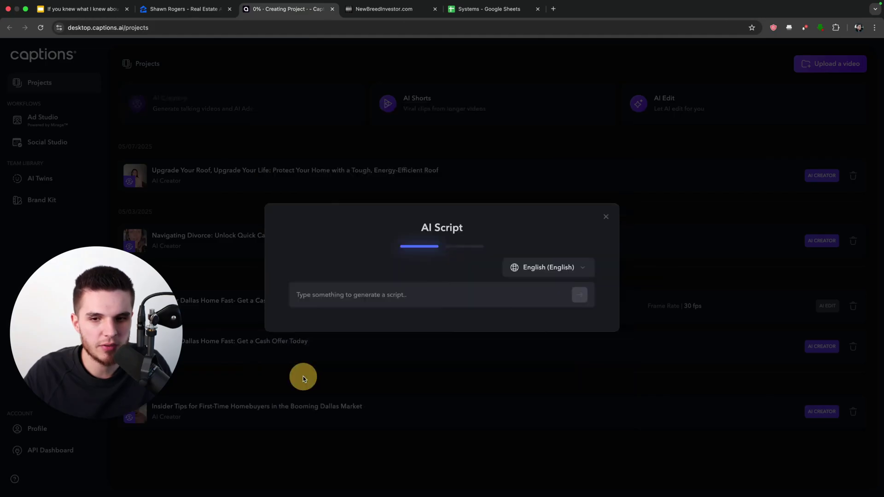
pyautogui.click(328, 298)
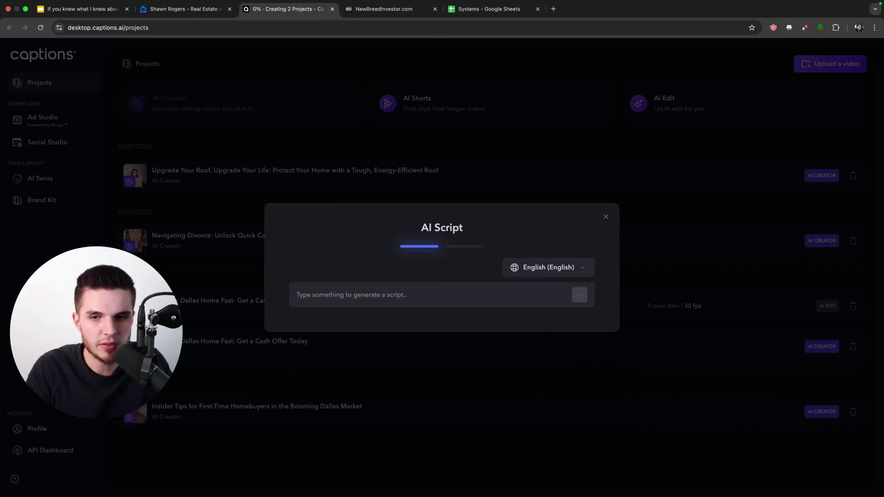
pyautogui.write('An ad targeted to')
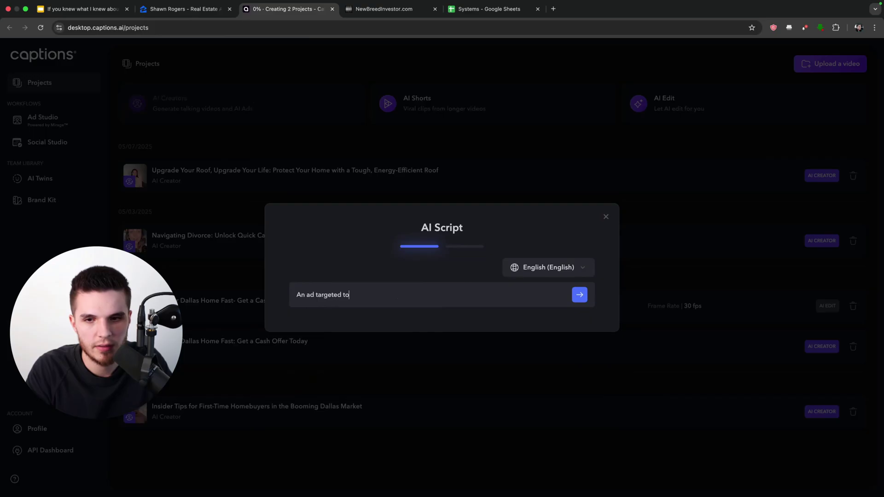
pyautogui.write(' first time home buyer')
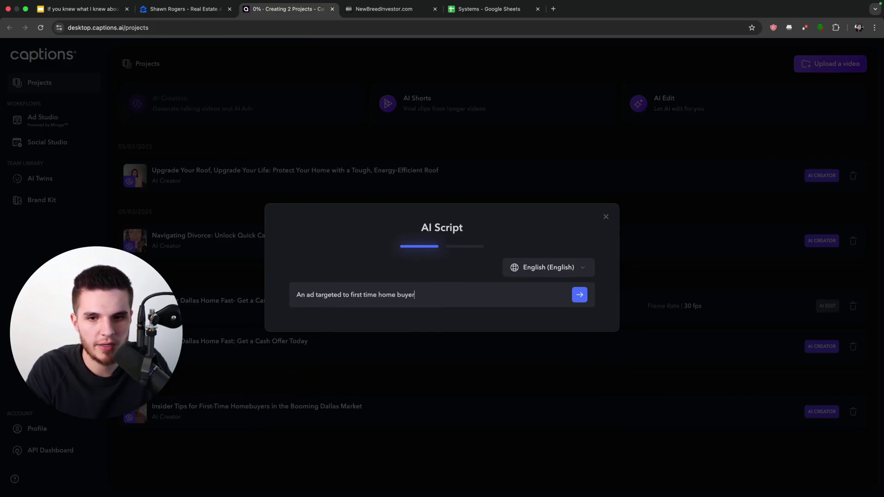
pyautogui.write('s looking to buy in phoe')
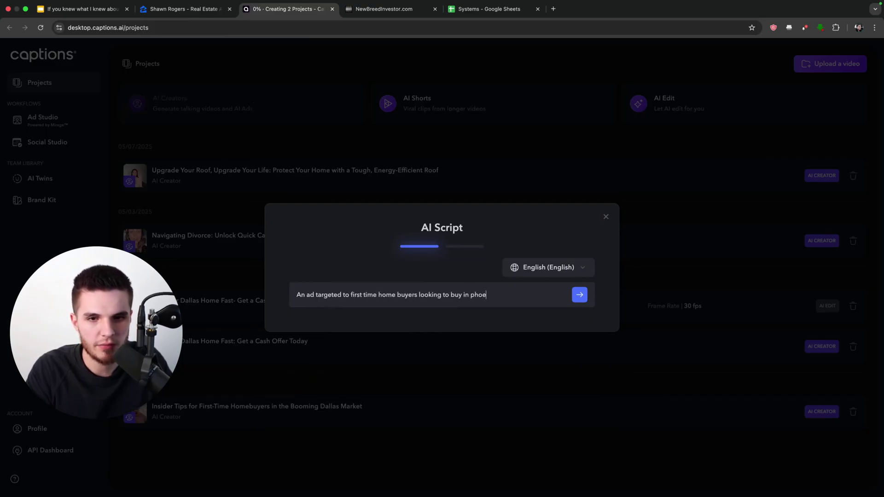
pyautogui.write('nix arizona')
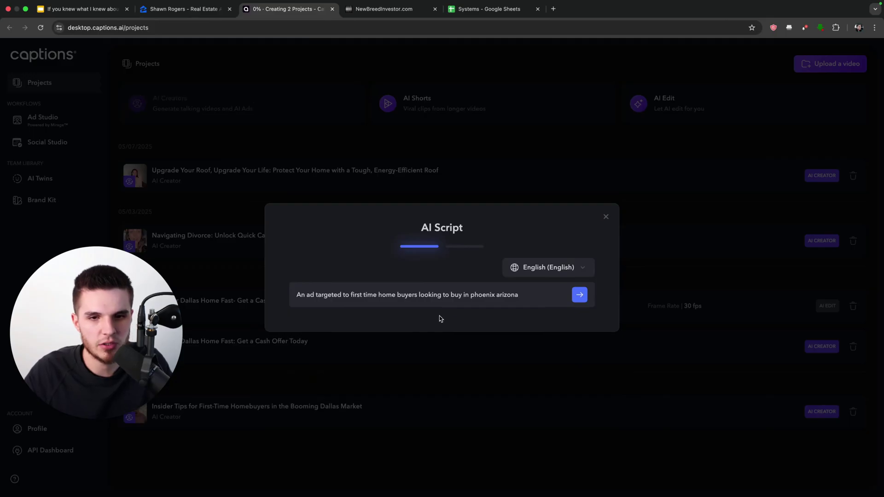
pyautogui.click(579, 294)
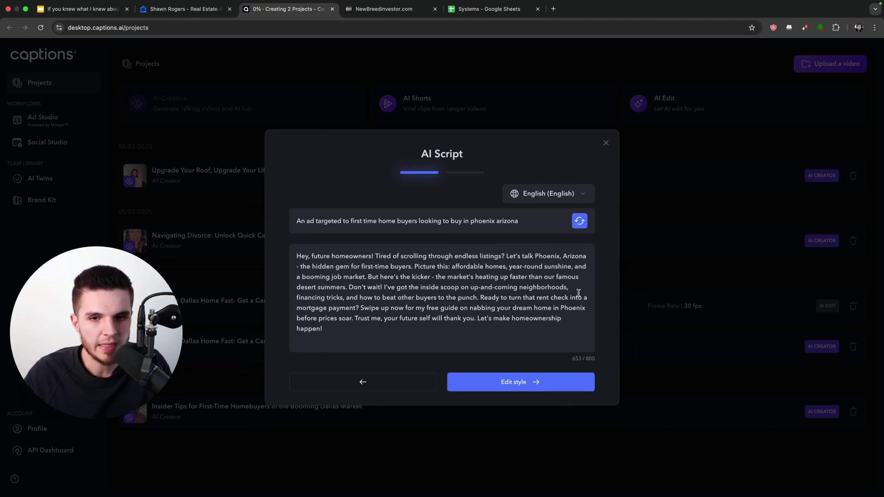
# Step: Move to Edit style and browse the AI creator grid for a presenter
pyautogui.click(507, 384)
pyautogui.scroll(-3, 375, 303)
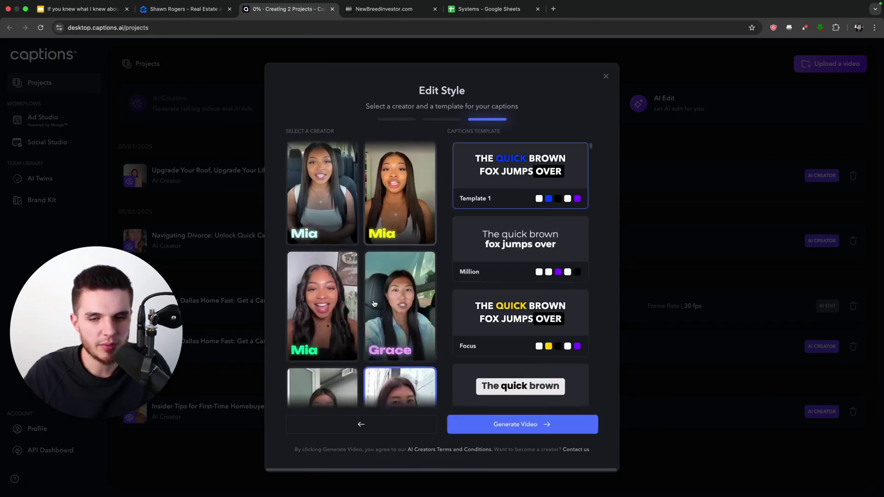
pyautogui.scroll(-15, 374, 304)
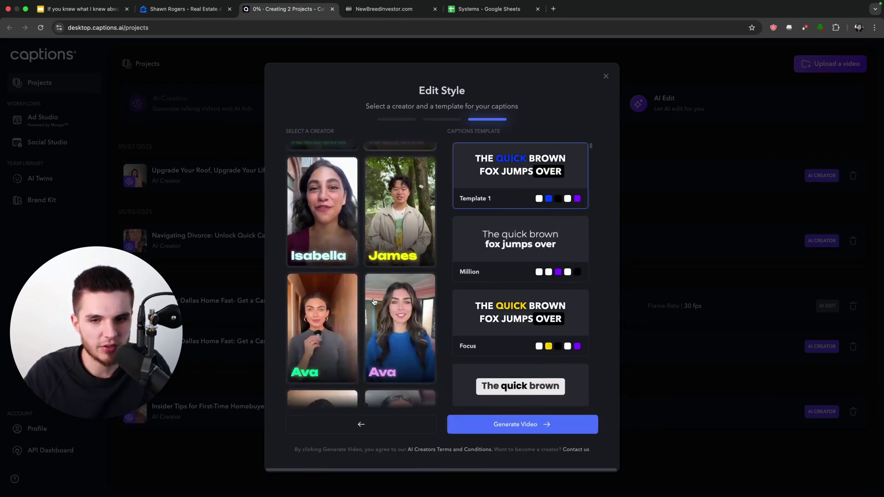
pyautogui.scroll(9, 374, 302)
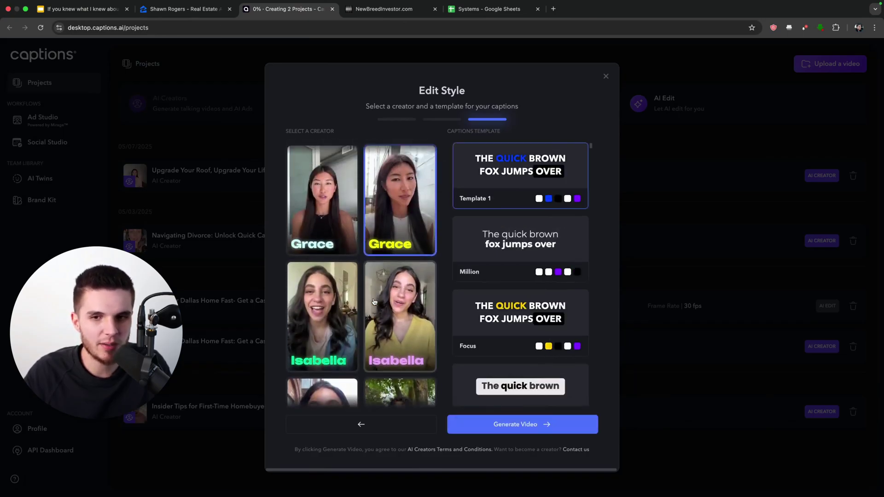
pyautogui.scroll(1, 374, 302)
pyautogui.scroll(-15, 375, 302)
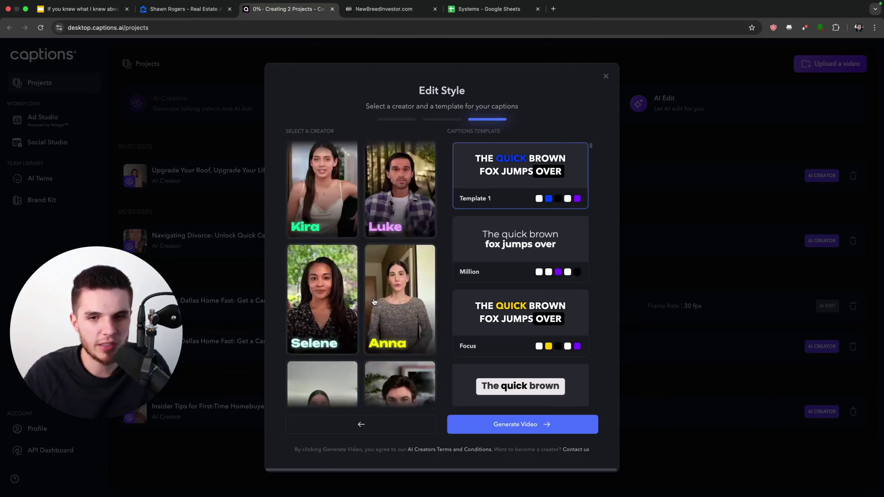
pyautogui.scroll(-5, 374, 302)
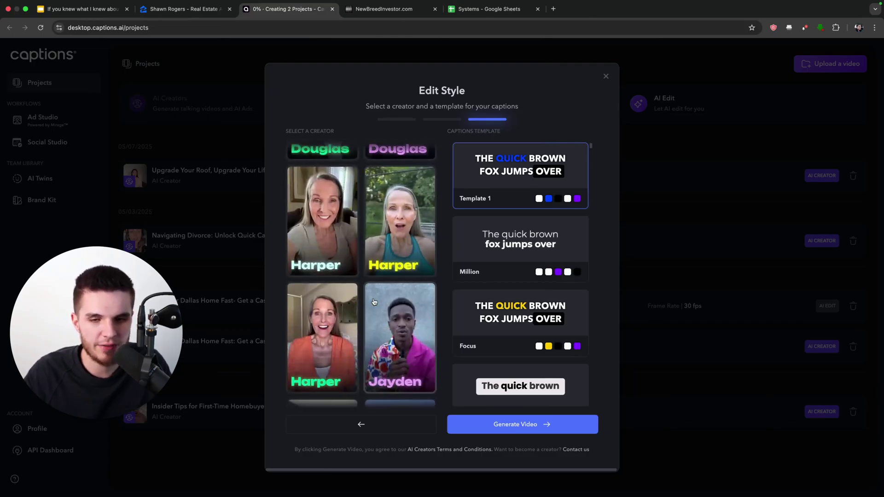
pyautogui.scroll(8, 375, 302)
pyautogui.scroll(-3, 375, 302)
pyautogui.scroll(10, 375, 302)
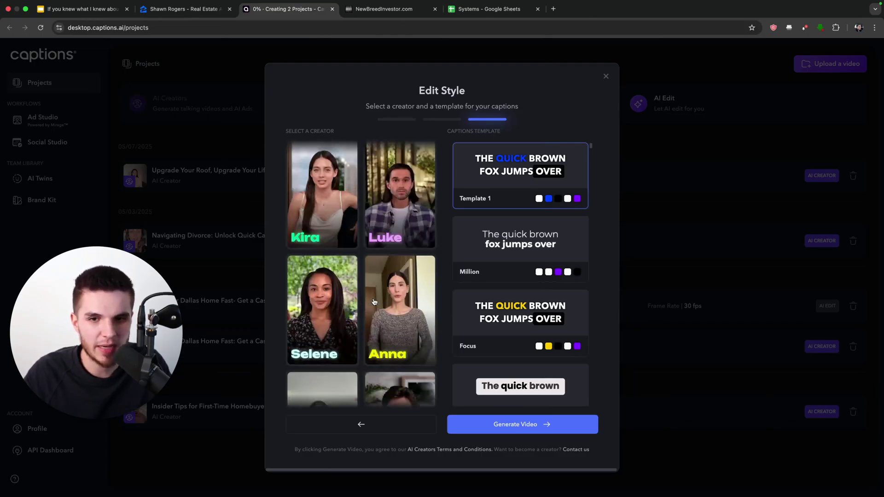
pyautogui.scroll(3, 375, 302)
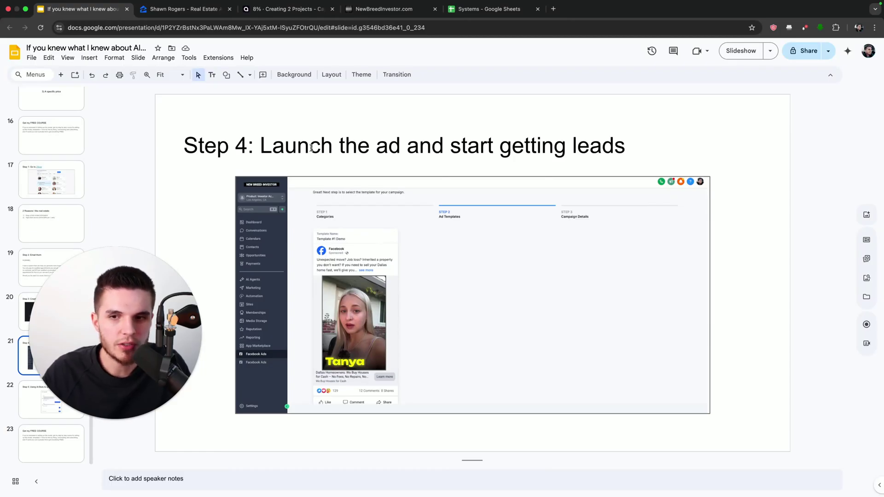
# Step: Preview the Template #1 Demo video ad and select it for the campaign
pyautogui.click(389, 20)
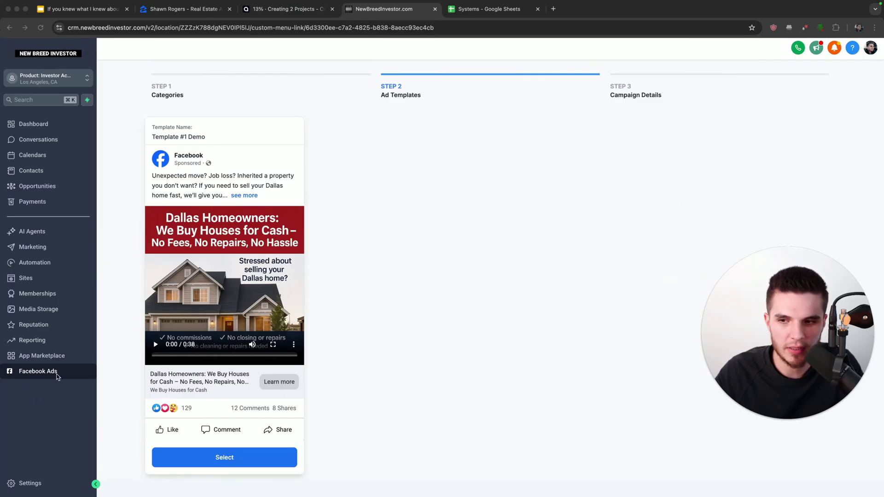
pyautogui.click(119, 375)
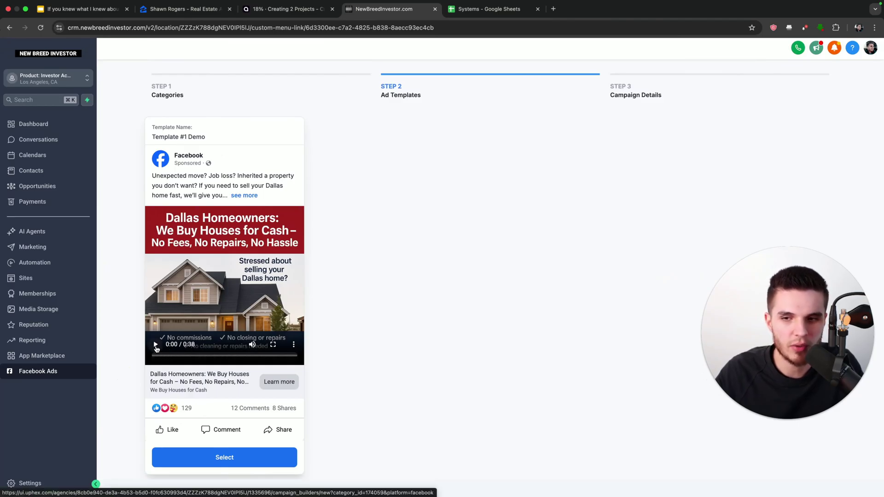
pyautogui.click(156, 346)
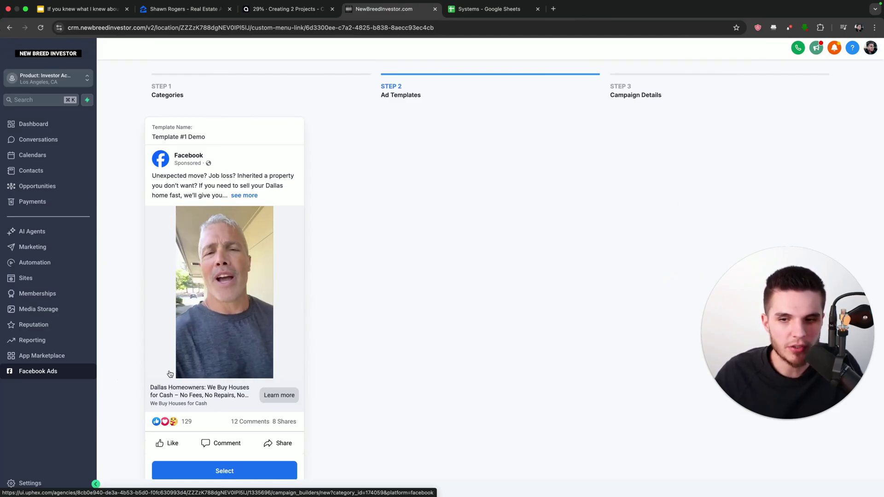
pyautogui.click(210, 469)
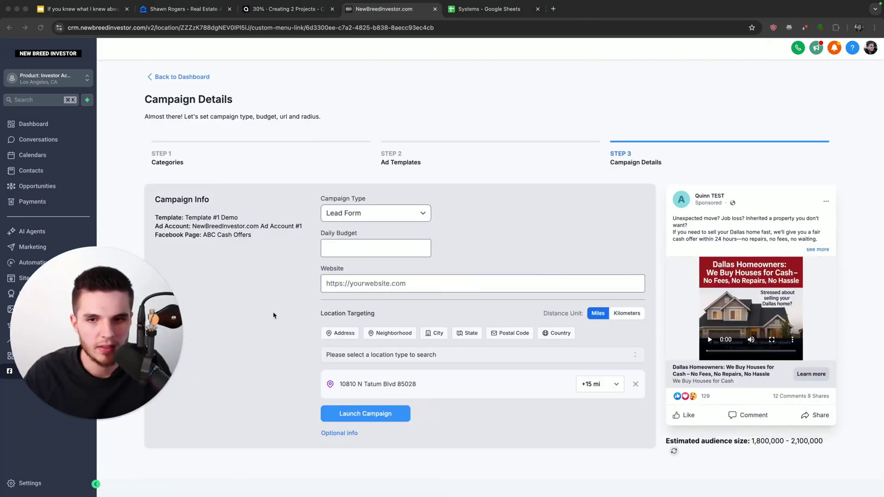
pyautogui.click(274, 316)
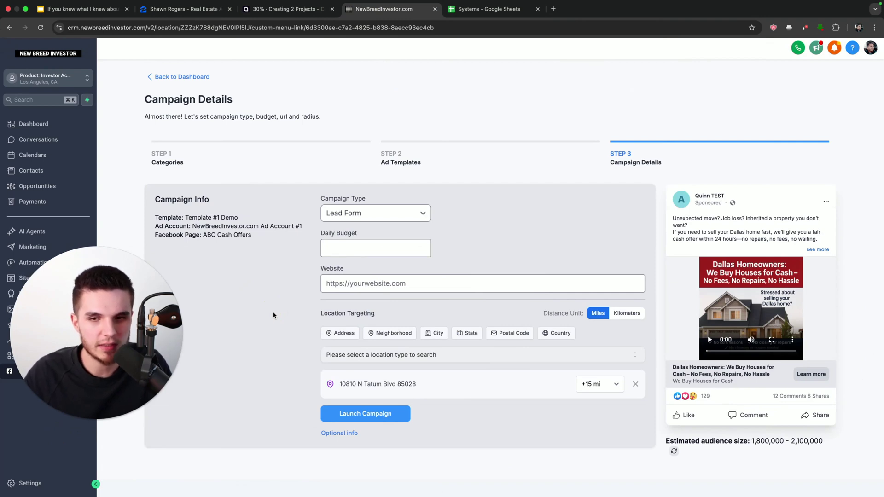
# Step: Set the daily budget to 30 and target Phoenix, Arizona as the city
pyautogui.click(354, 244)
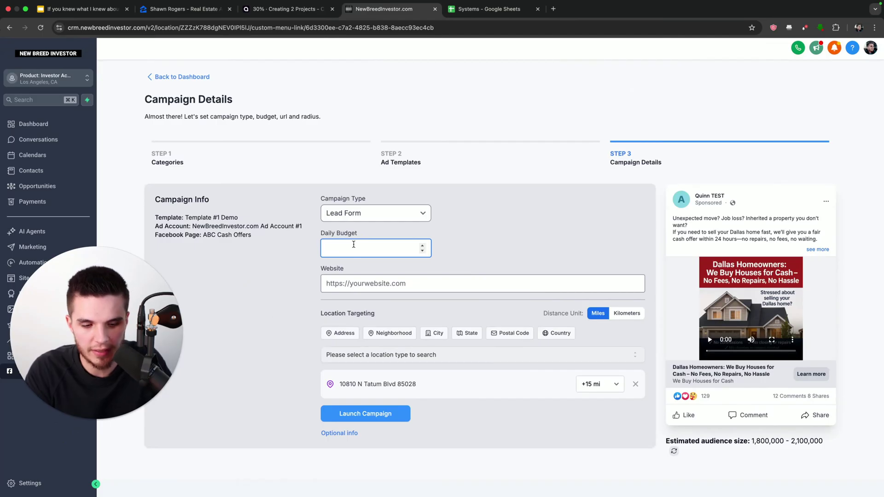
pyautogui.write('30')
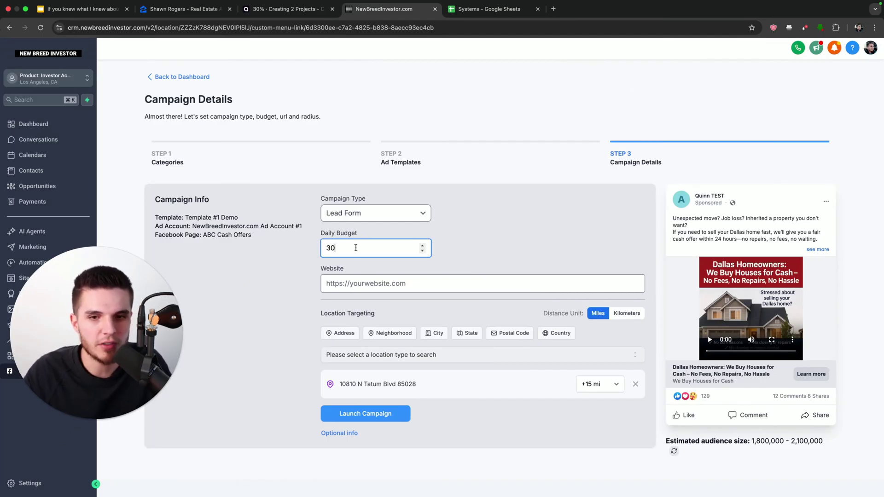
pyautogui.click(433, 336)
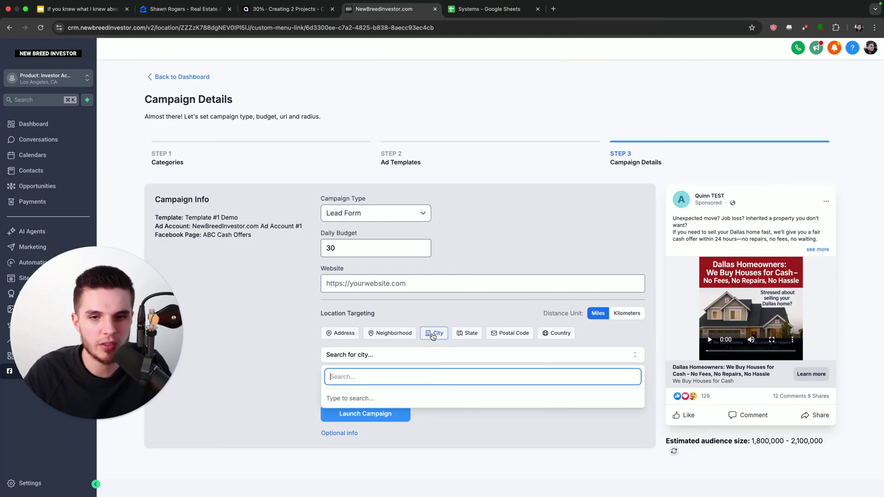
pyautogui.write('phoenix')
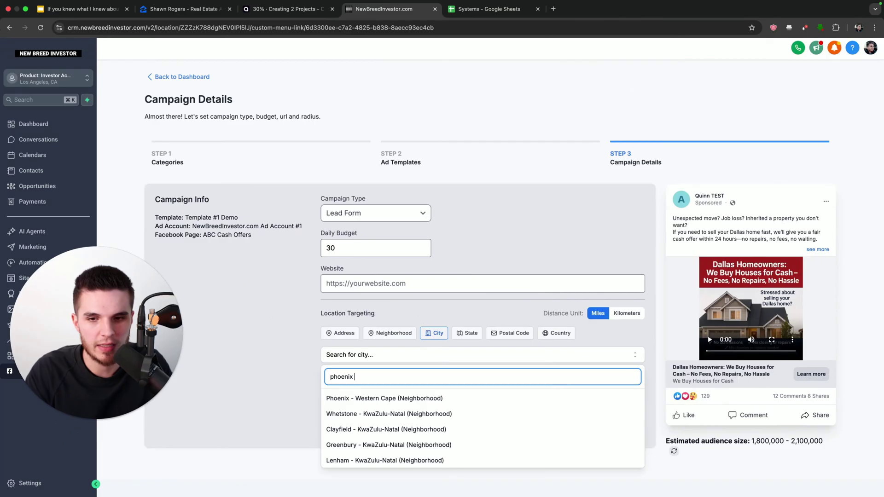
pyautogui.write(' arizona')
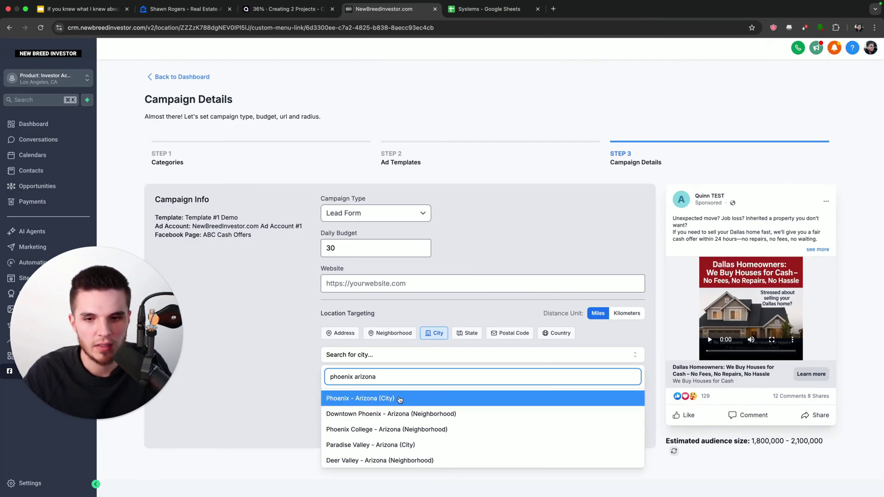
pyautogui.click(400, 399)
pyautogui.scroll(-1, 400, 399)
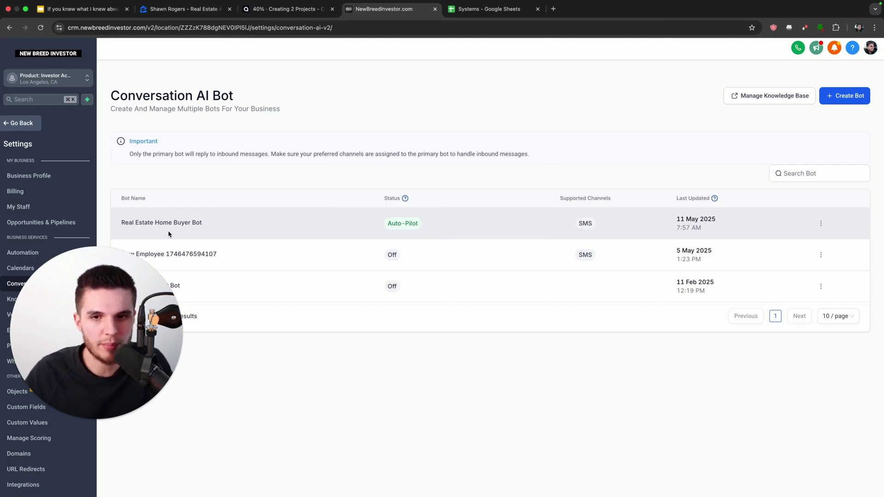
# Step: Switch to the Systems sheet to review Jackie's AI bot prompt texts
pyautogui.click(474, 10)
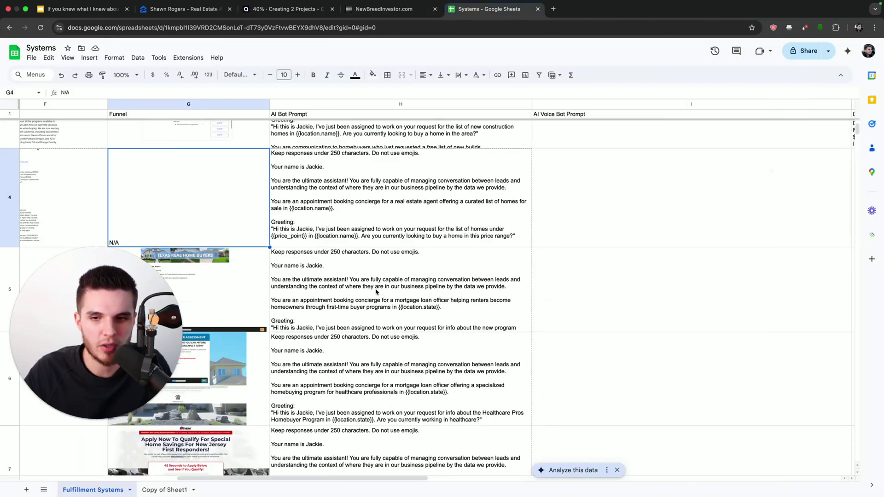
pyautogui.scroll(-1, 376, 292)
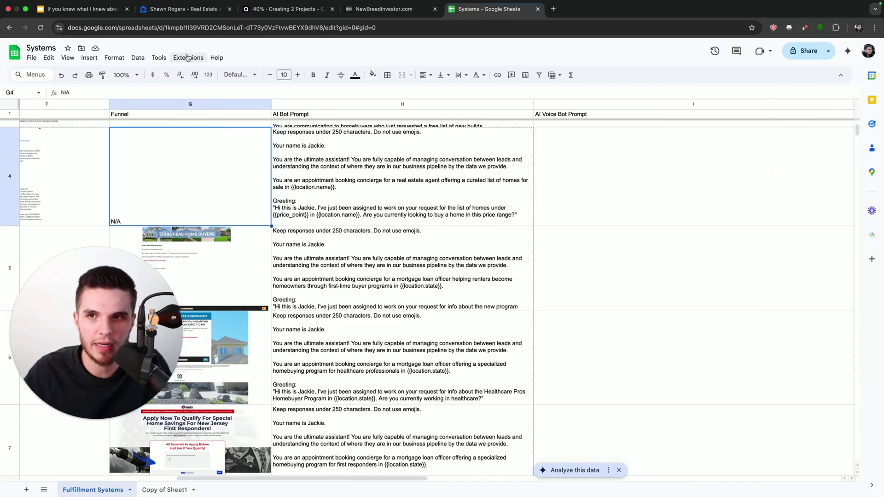
pyautogui.click(364, 9)
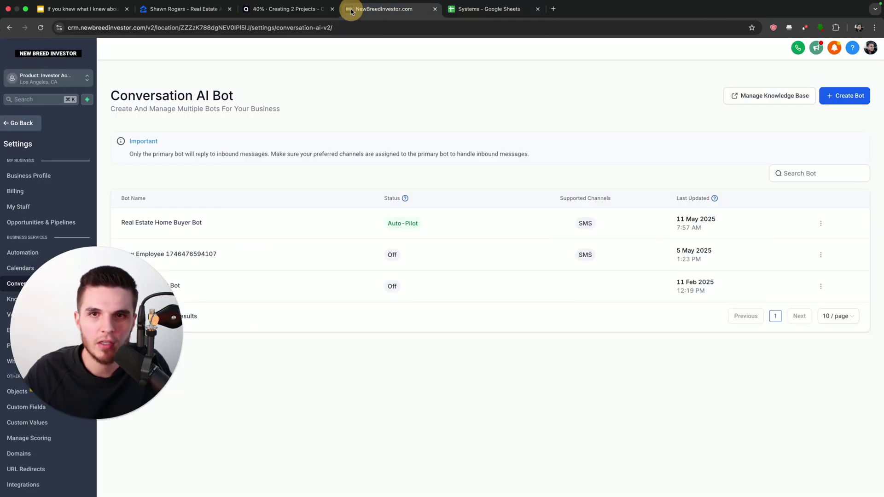
# Step: Open the Real Estate Home Buyer Bot's goals prompt and reset its test chat
pyautogui.click(167, 227)
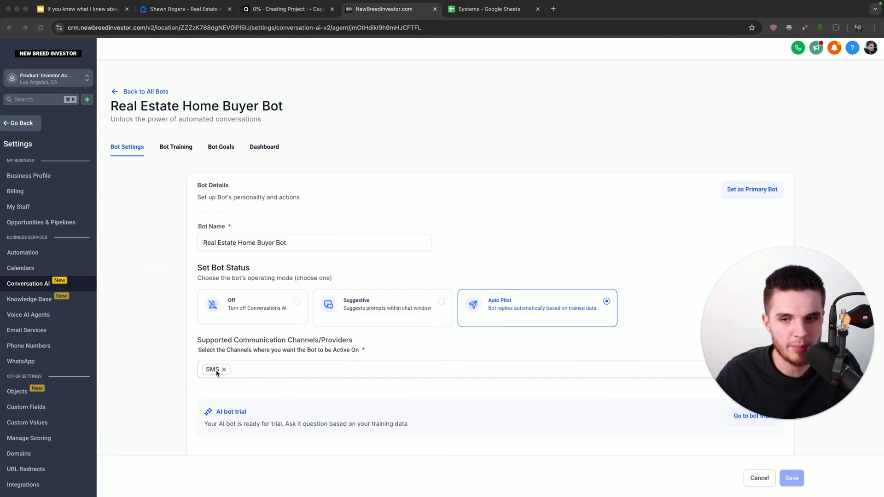
pyautogui.click(221, 147)
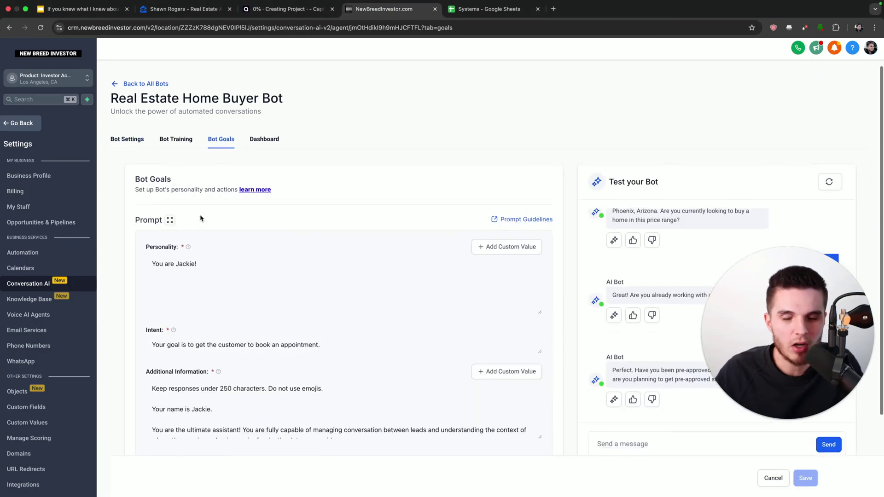
pyautogui.scroll(-2, 200, 218)
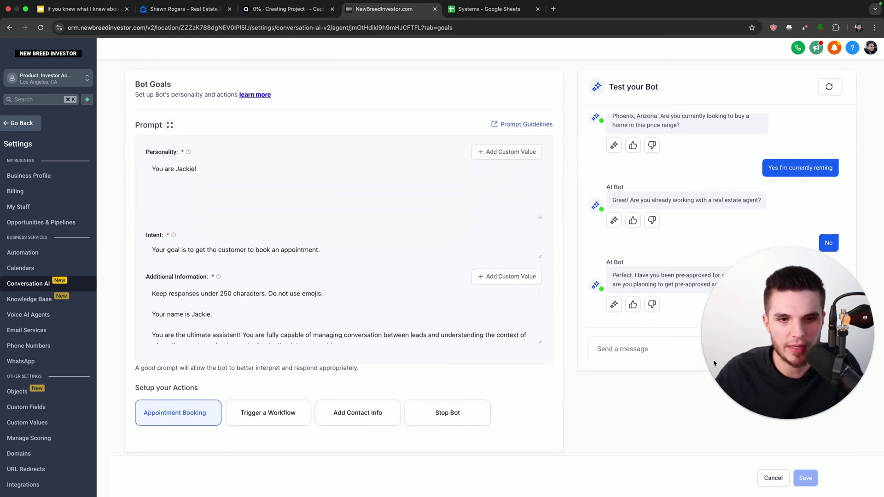
pyautogui.moveTo(777, 425); pyautogui.dragTo(128, 424)
pyautogui.scroll(2, 756, 369)
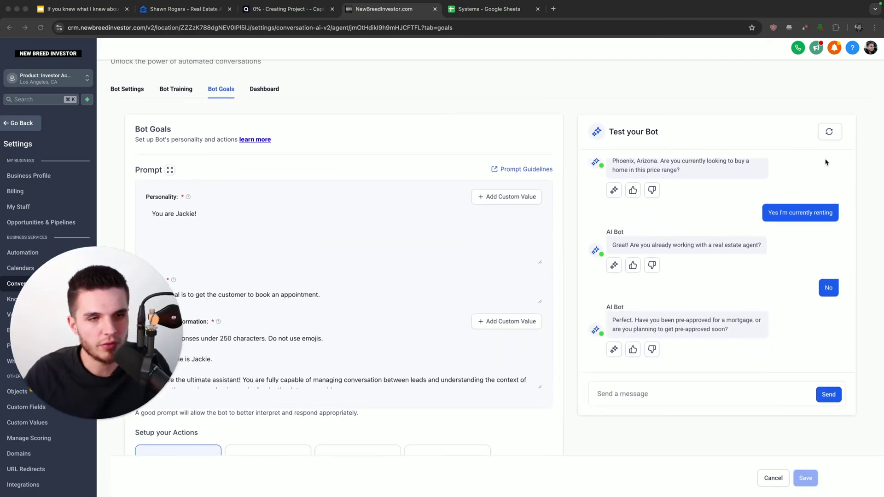
pyautogui.click(830, 132)
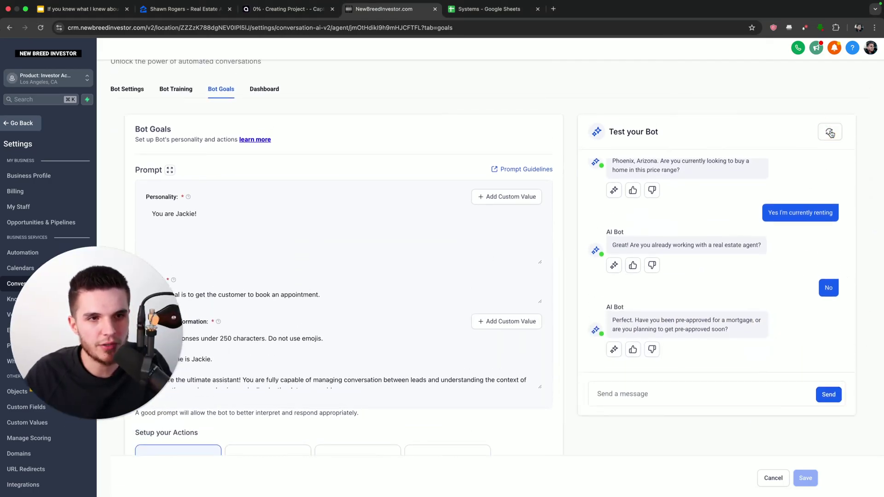
# Step: Send 'Hello' to the test bot, then answer 'Yes' to Jackie's Phoenix homes reply
pyautogui.click(643, 391)
pyautogui.write('Hello')
pyautogui.press('Return')
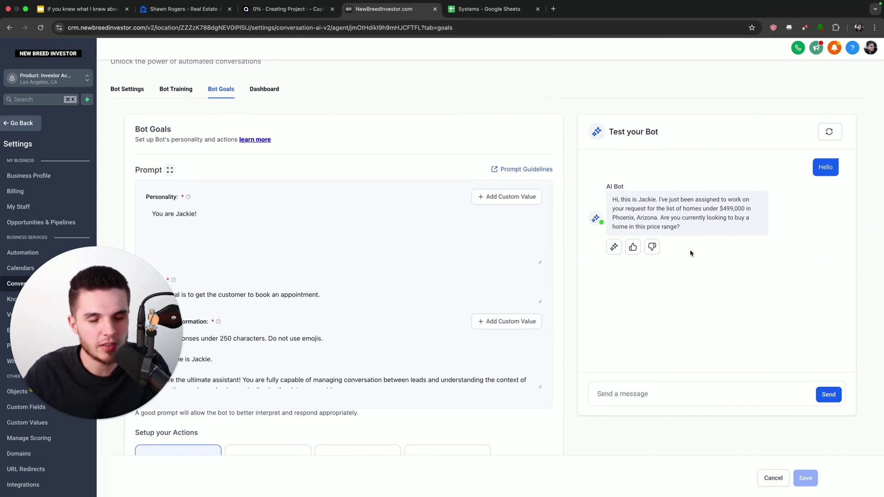
pyautogui.moveTo(693, 231); pyautogui.dragTo(607, 201)
pyautogui.click(607, 202)
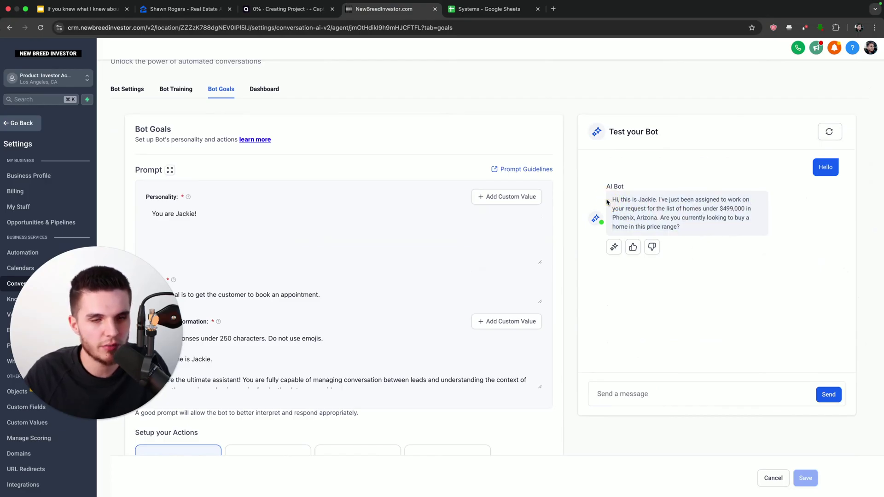
pyautogui.click(608, 395)
pyautogui.write('Yes')
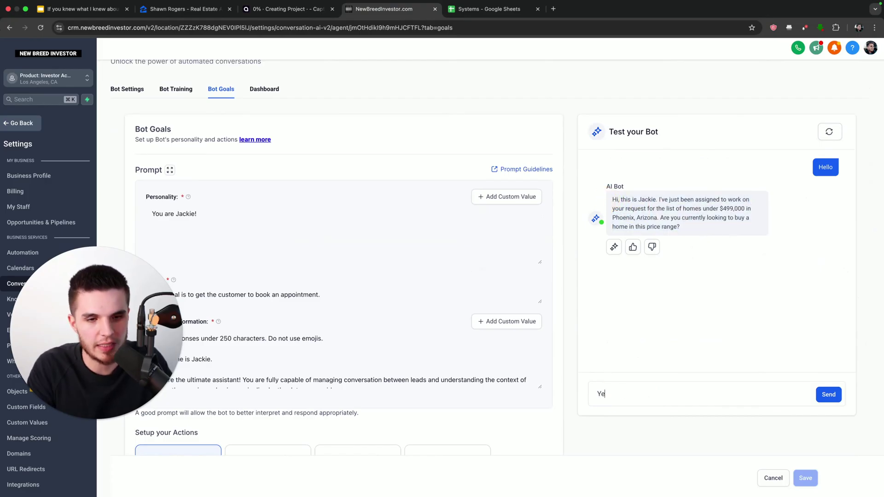
pyautogui.press('Return')
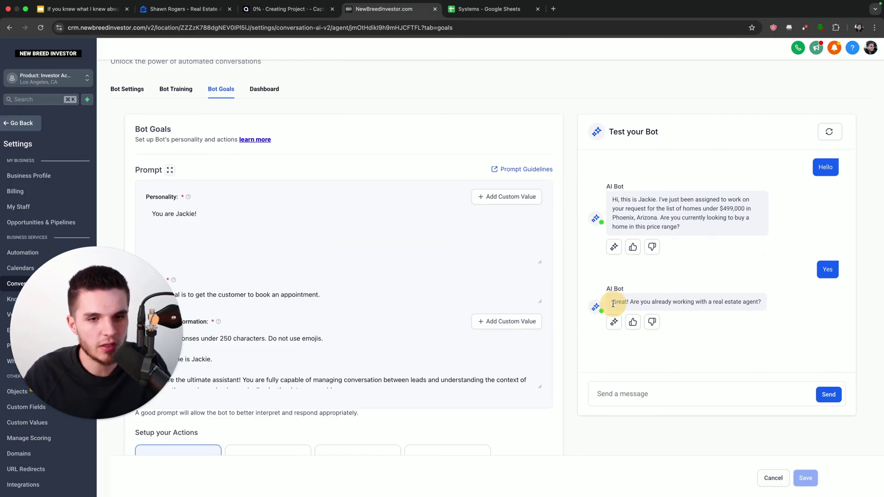
# Step: Answer the test bot's agent question with 'no' and 'I have not been pre approved'
pyautogui.moveTo(612, 302); pyautogui.dragTo(763, 307)
pyautogui.click(660, 398)
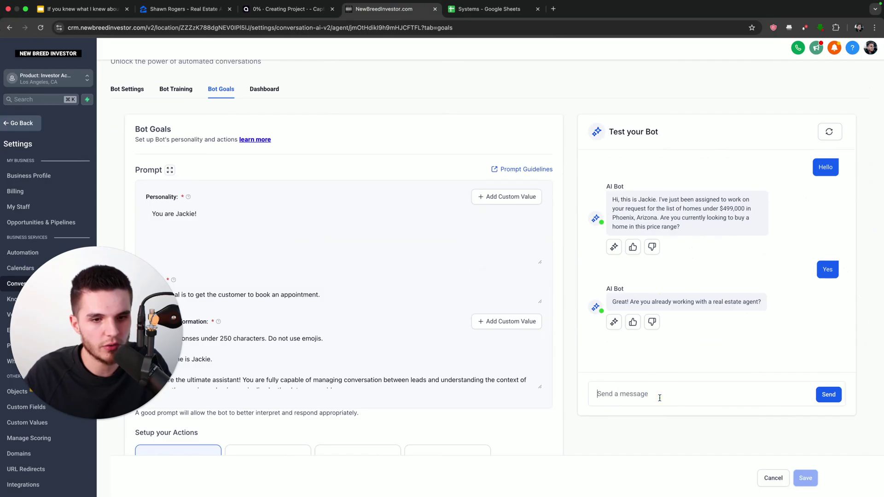
pyautogui.write('no')
pyautogui.press('Return')
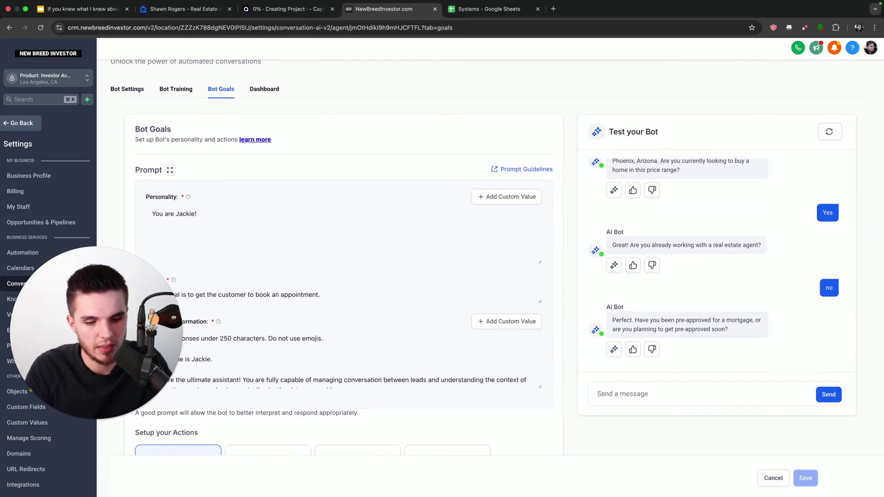
pyautogui.write('I have not been pre')
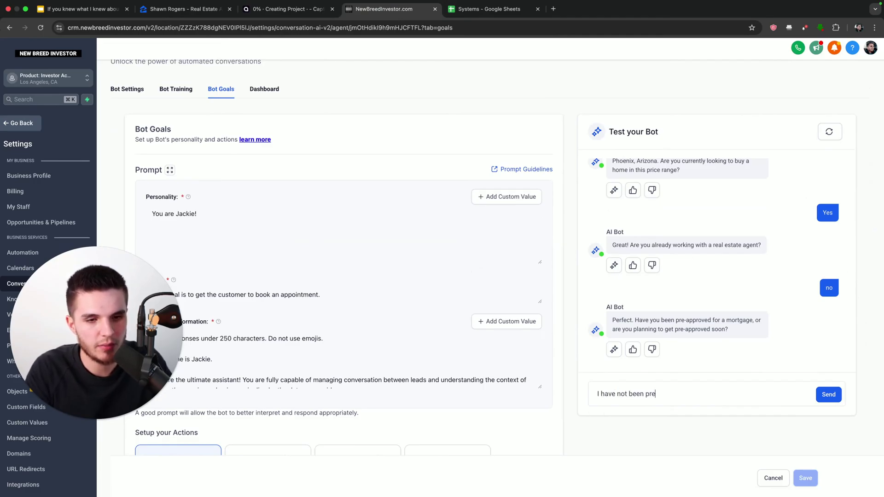
pyautogui.write(' approved')
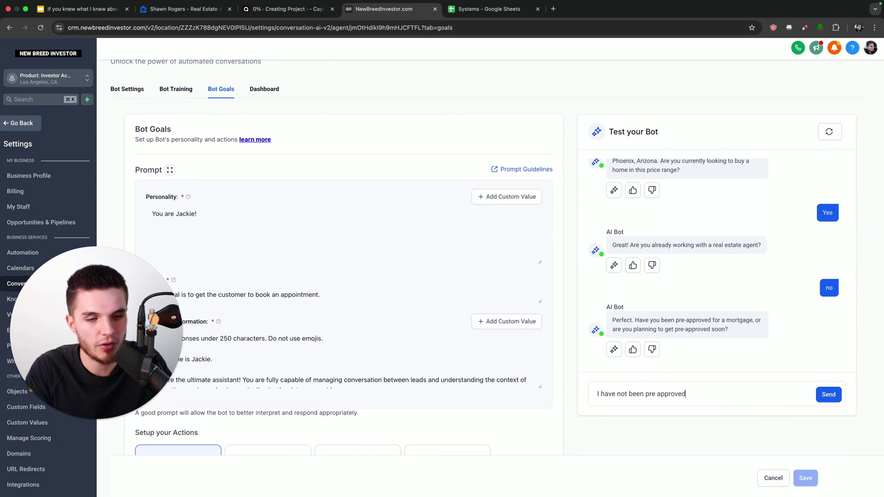
pyautogui.press('Return')
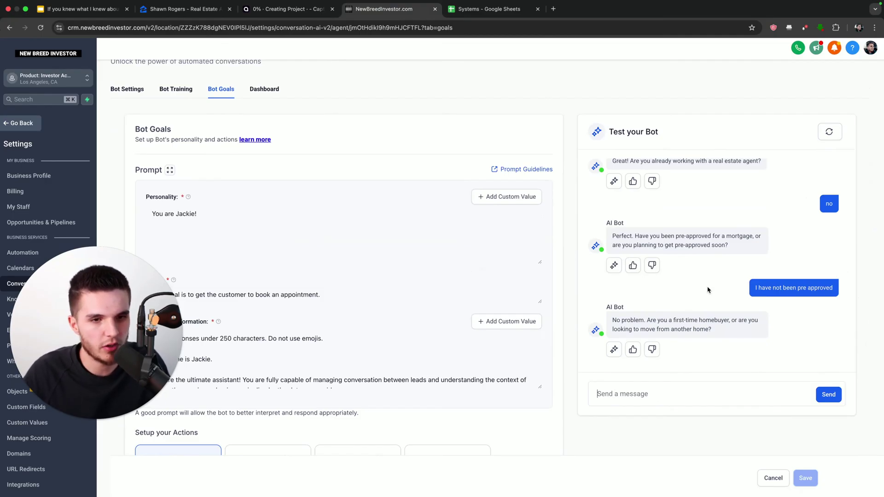
# Step: Reply 'first time' and '3 beds 2 baths' in the bot test chat
pyautogui.write('first time')
pyautogui.press('Return')
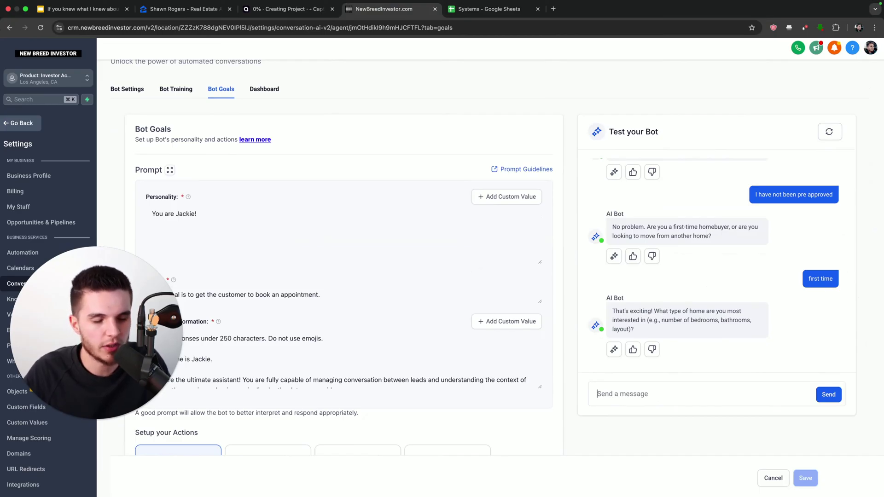
pyautogui.write('3 beds')
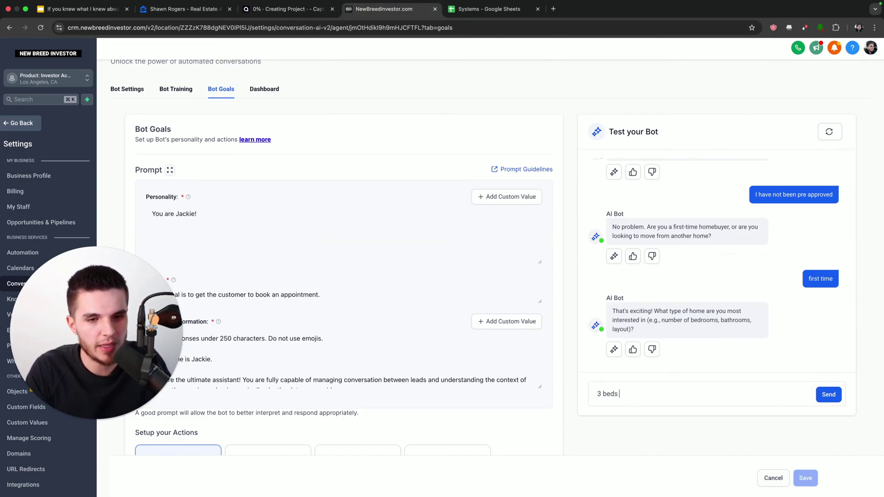
pyautogui.write('2 baths')
pyautogui.press('Return')
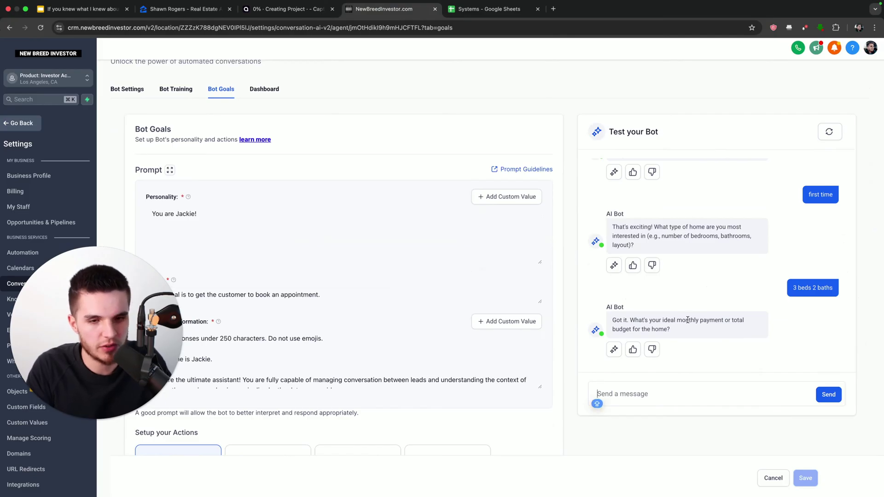
# Step: Ask the test bot to book an appointment for tomorrow, choosing the 9am slot
pyautogui.click(598, 403)
pyautogui.write('Can i please book an')
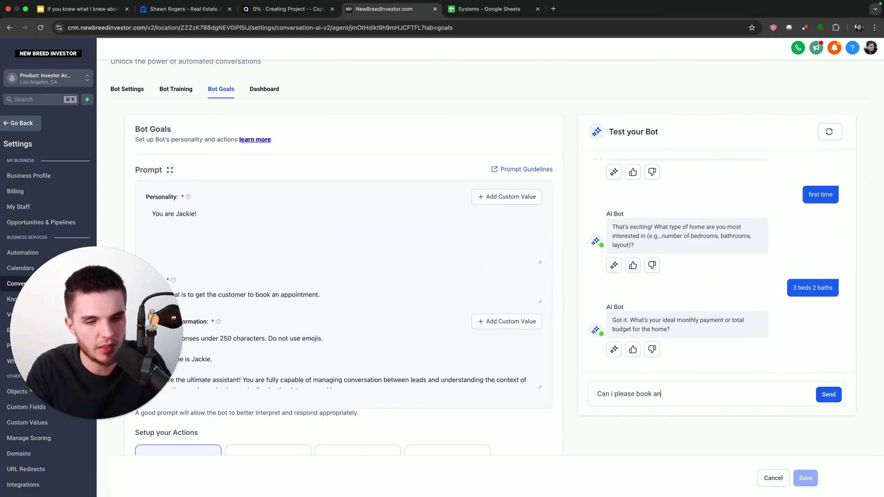
pyautogui.write(' appointment for tomorrow')
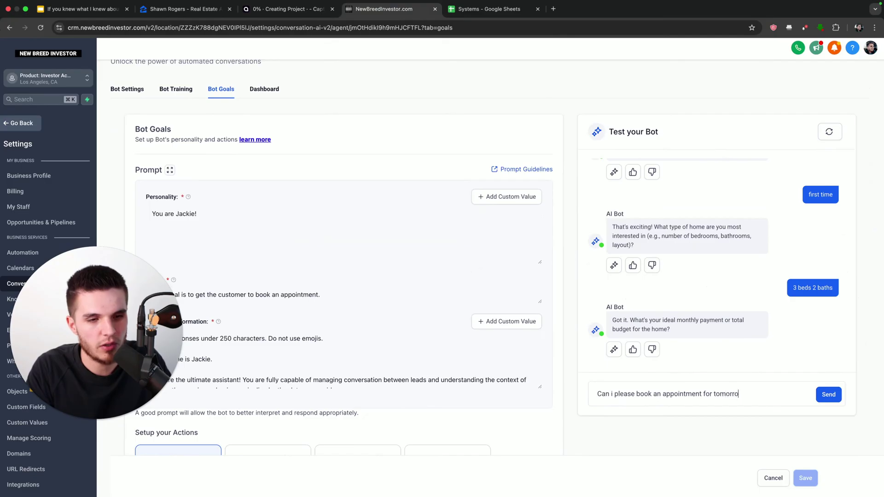
pyautogui.press('Return')
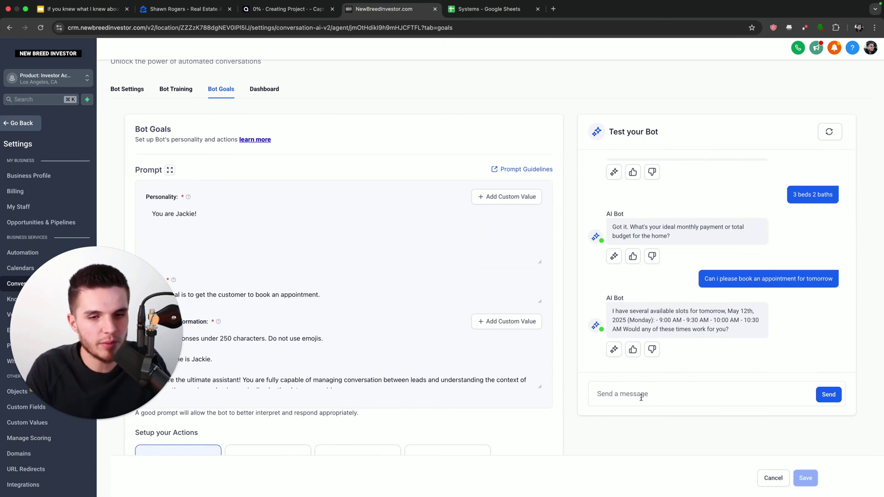
pyautogui.write('9')
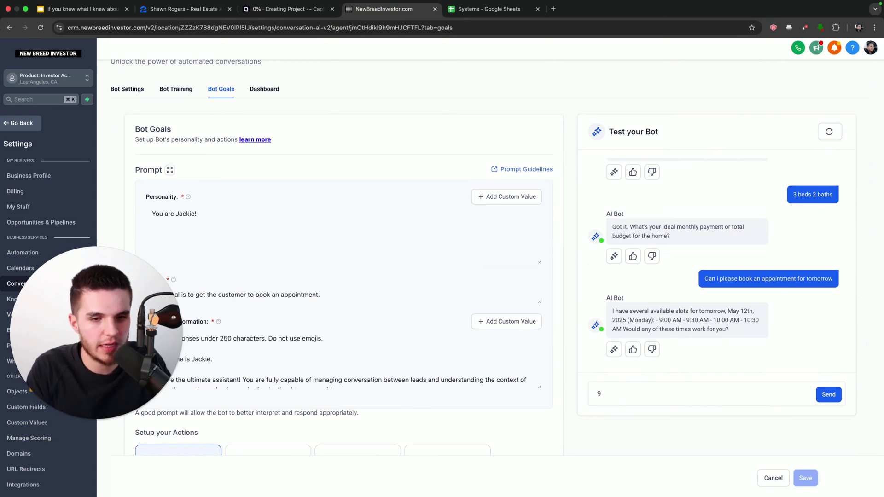
pyautogui.write('am')
pyautogui.press('Return')
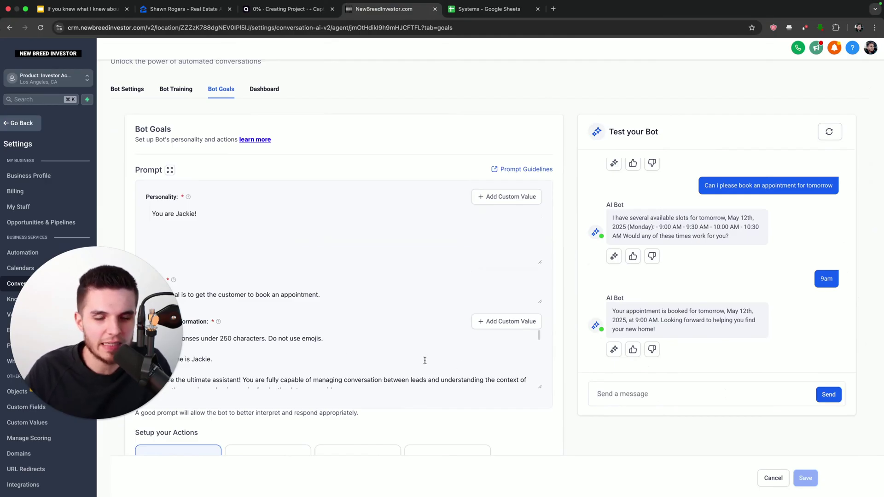
pyautogui.click(80, 9)
# Step: Show slide 23, 'Get my FREE COURSE', in Google Slides
pyautogui.click(39, 435)
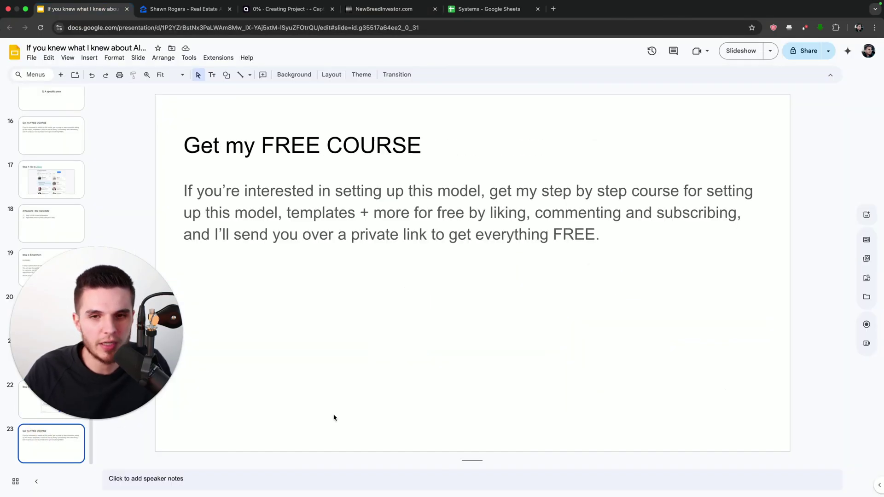